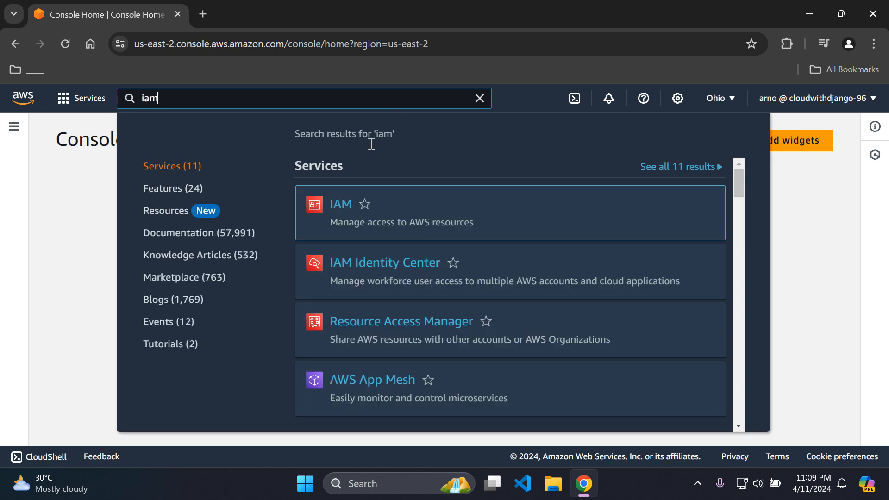
Open the IAM service and go to its account settings to view the current password policy
{"action": "left_click", "coordinate": [341, 205]}
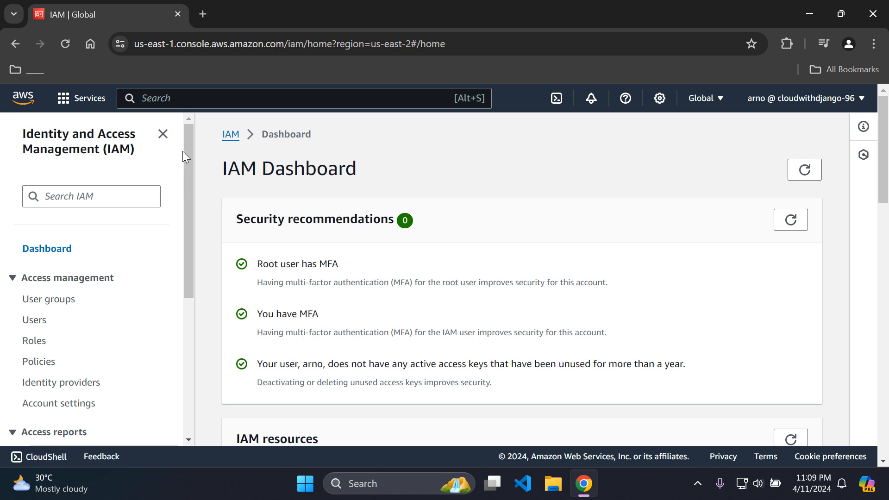
{"action": "left_click", "coordinate": [162, 133]}
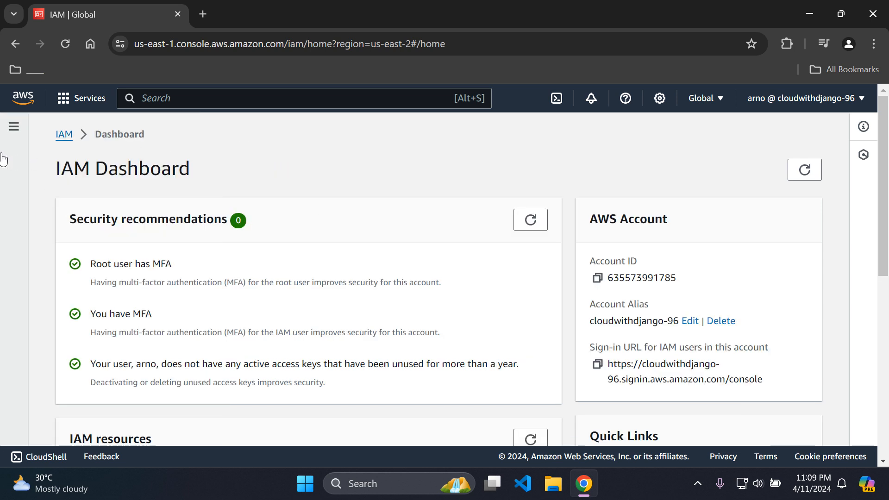
{"action": "left_click", "coordinate": [3, 158]}
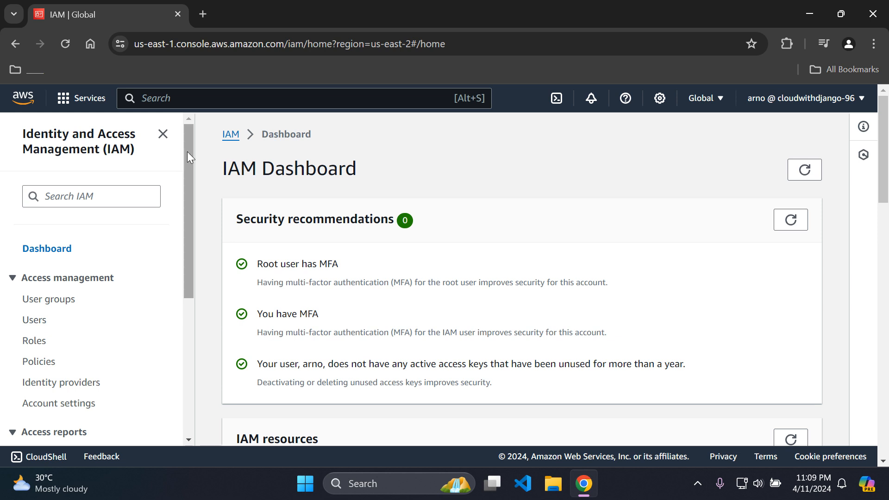
{"action": "left_click_drag", "start_coordinate": [187, 151], "coordinate": [185, 179]}
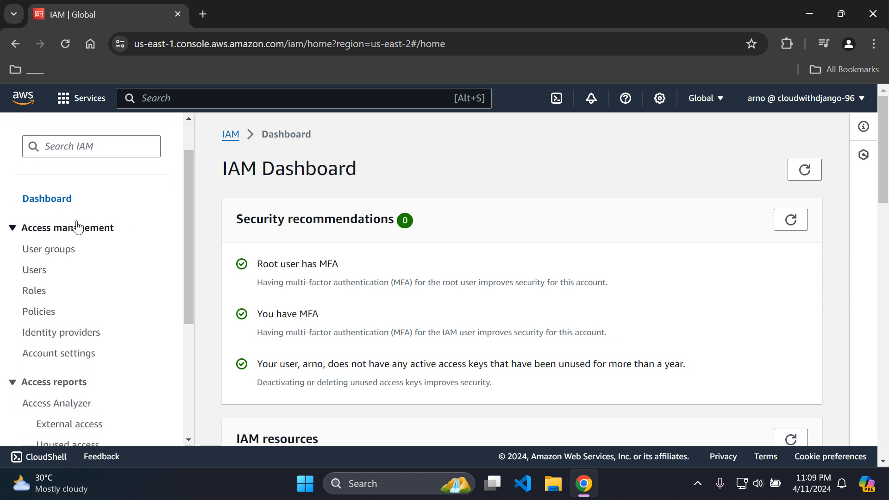
{"action": "left_click", "coordinate": [78, 357]}
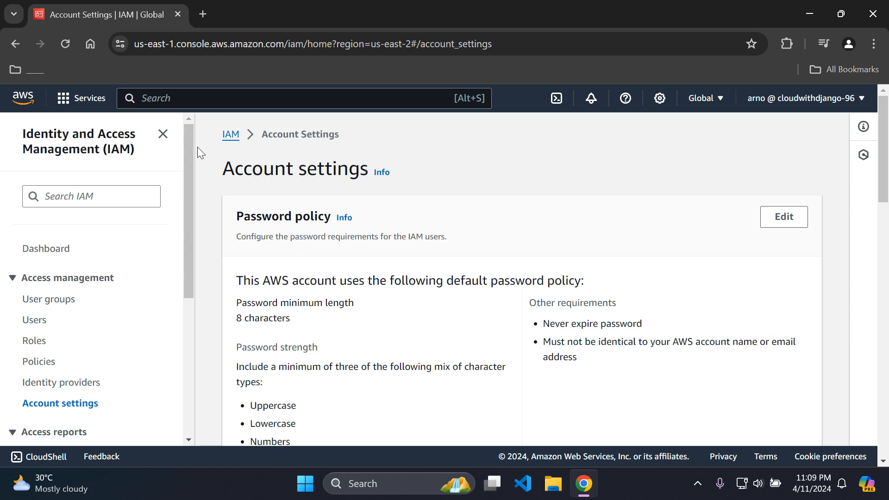
{"action": "left_click", "coordinate": [162, 135]}
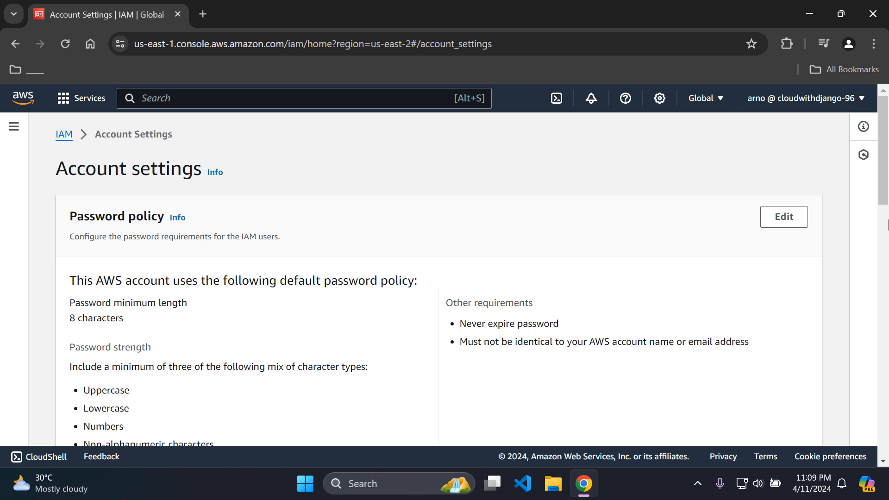
{"action": "scroll", "coordinate": [885, 223], "scroll_direction": "down", "scroll_amount": 1}
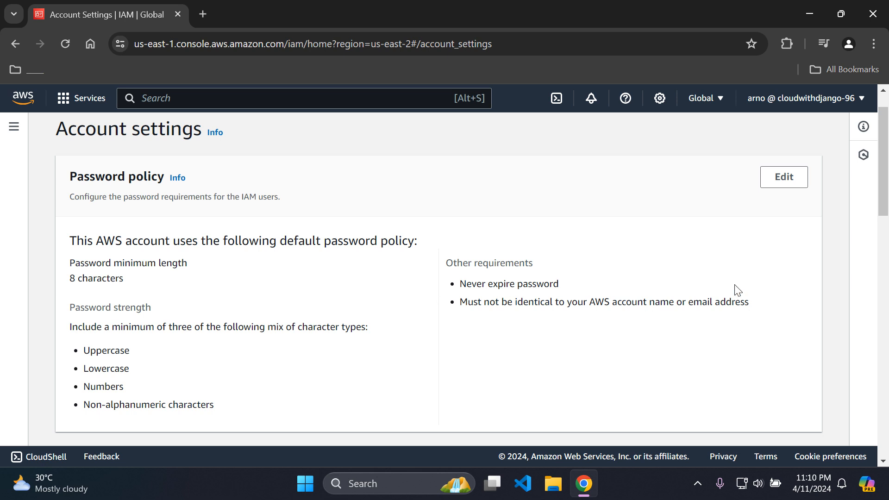
Start editing the account's password policy and switch it from IAM default to Custom
{"action": "left_click", "coordinate": [781, 185]}
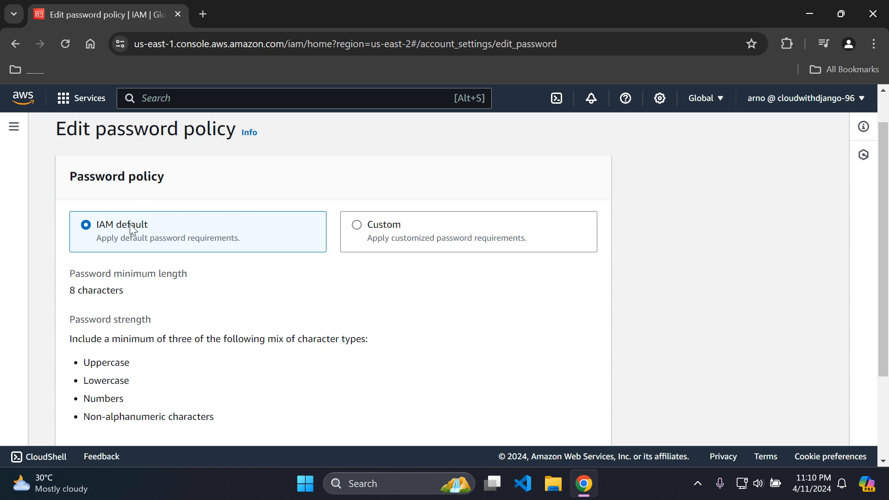
{"action": "left_click_drag", "start_coordinate": [883, 198], "coordinate": [880, 258]}
{"action": "scroll", "coordinate": [393, 264], "scroll_direction": "up", "scroll_amount": 2}
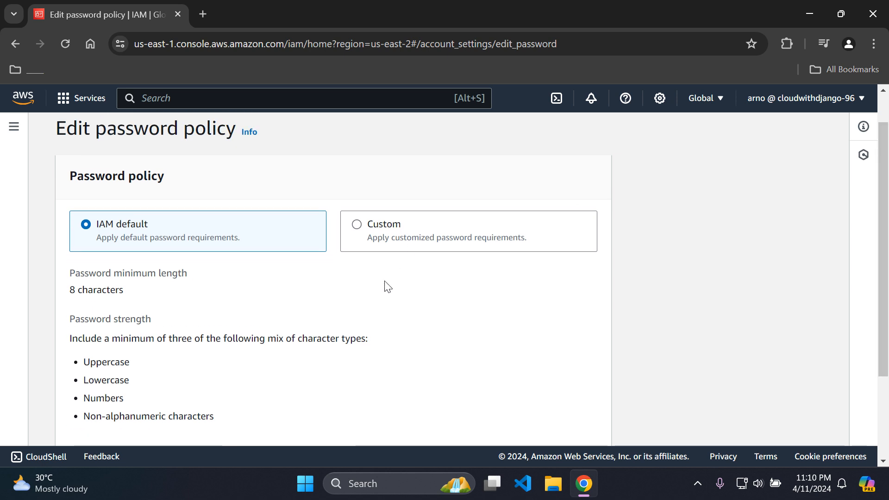
{"action": "left_click", "coordinate": [357, 225]}
{"action": "left_click_drag", "start_coordinate": [888, 222], "coordinate": [875, 303]}
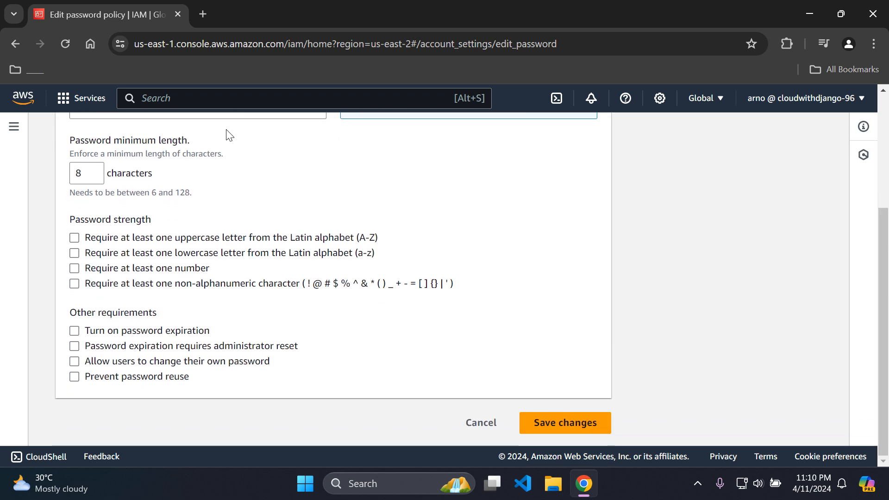
Set the minimum password length to 12 characters and require uppercase letters, lowercase letters, numbers and non-alphanumeric characters
{"action": "left_click", "coordinate": [87, 178]}
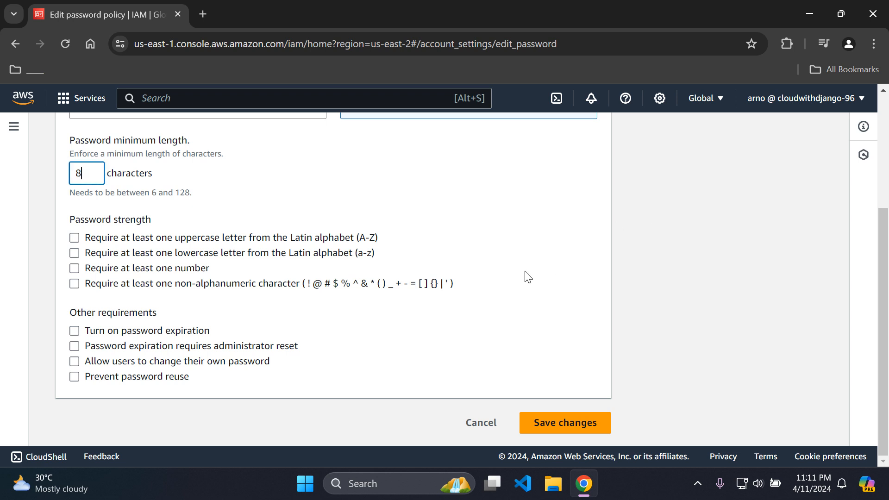
{"action": "left_click", "coordinate": [492, 215]}
{"action": "left_click_drag", "start_coordinate": [886, 327], "coordinate": [886, 294]}
{"action": "left_click", "coordinate": [87, 230]}
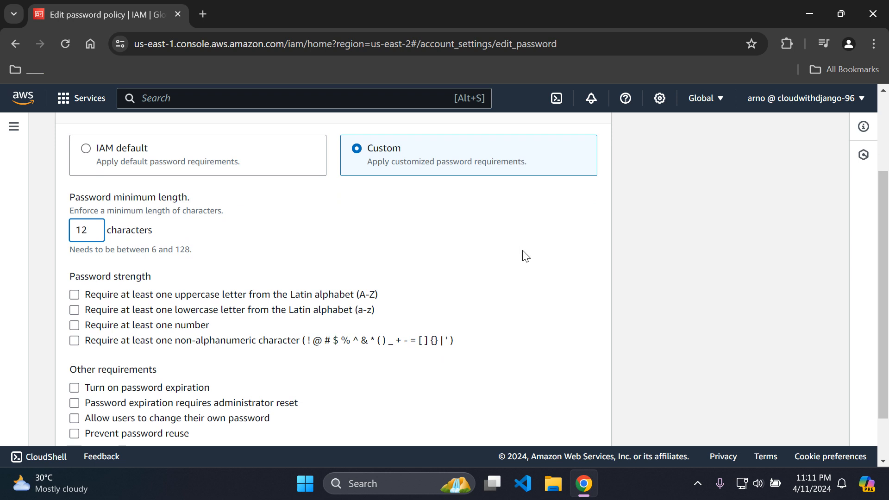
{"action": "left_click", "coordinate": [531, 268]}
{"action": "left_click", "coordinate": [74, 326]}
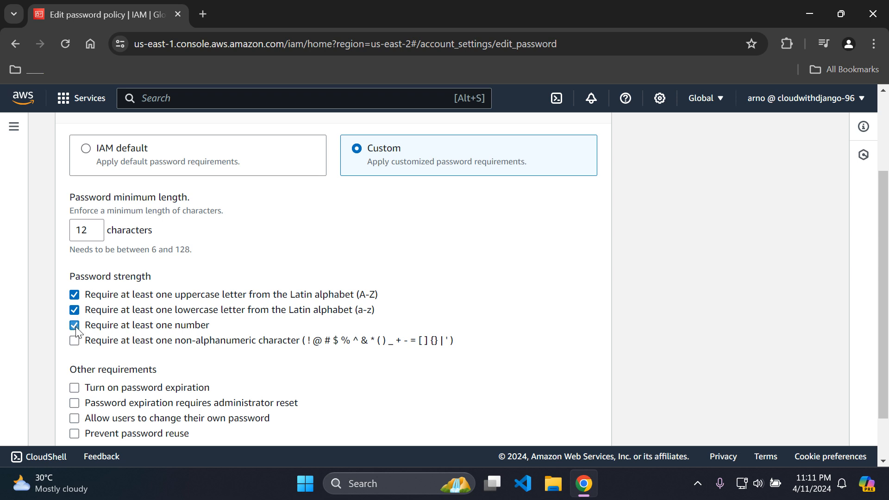
{"action": "left_click", "coordinate": [74, 341]}
Leave password expiration off and prevent password reuse, remembering 1 password
{"action": "scroll", "coordinate": [865, 296], "scroll_direction": "down", "scroll_amount": 2}
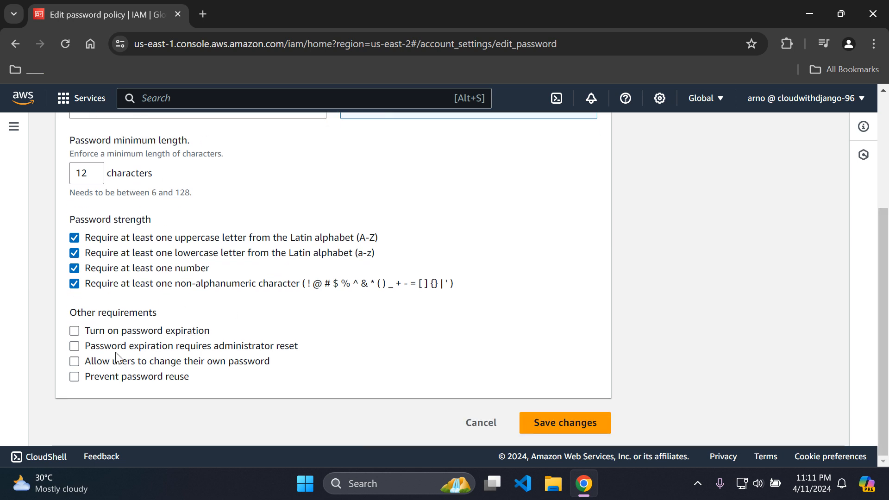
{"action": "left_click", "coordinate": [75, 331]}
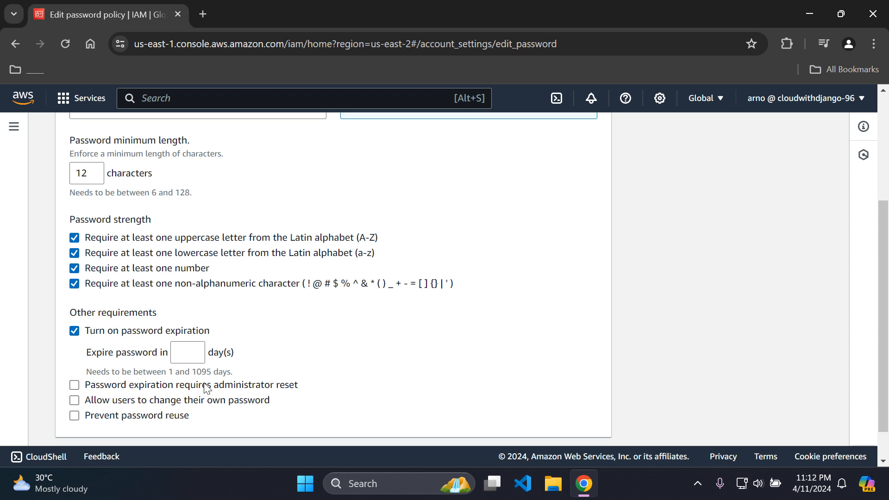
{"action": "left_click", "coordinate": [75, 331]}
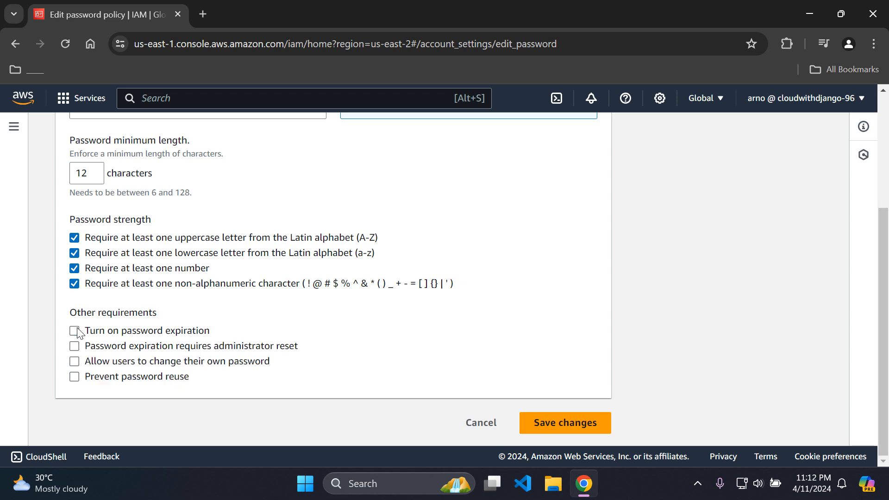
{"action": "left_click", "coordinate": [74, 377]}
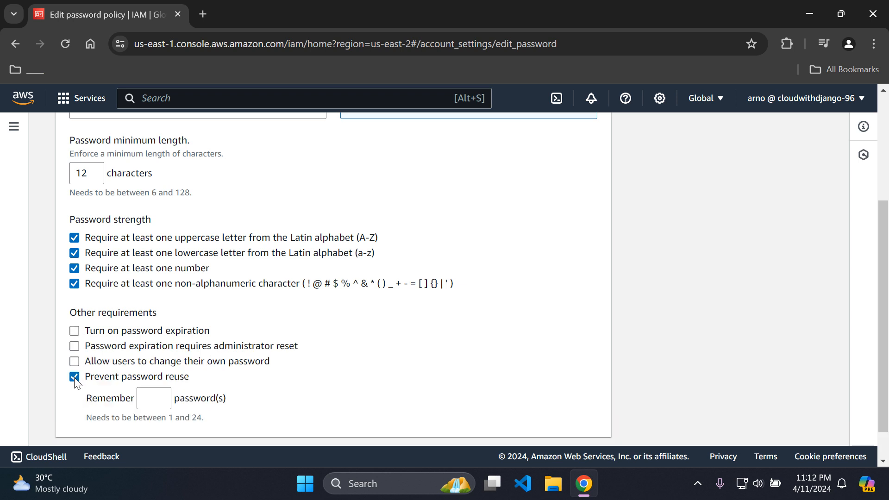
{"action": "scroll", "coordinate": [888, 287], "scroll_direction": "down", "scroll_amount": 1}
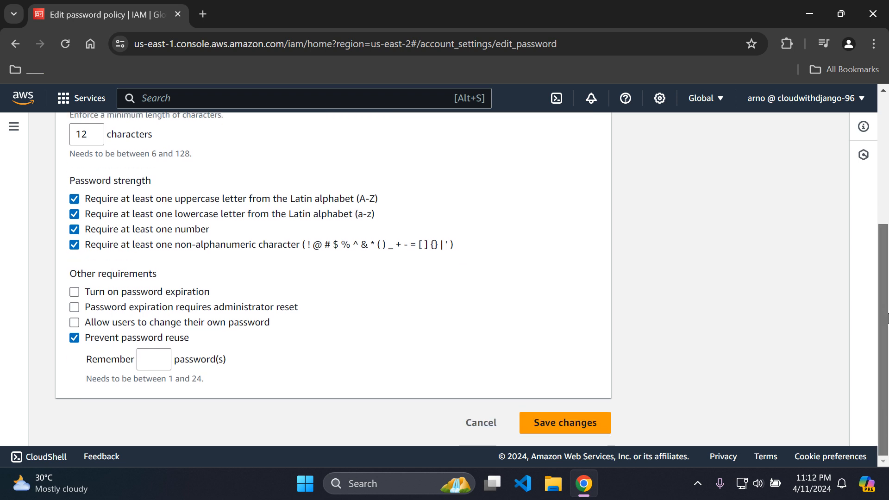
{"action": "left_click", "coordinate": [156, 361]}
{"action": "type", "text": "1"}
{"action": "left_click", "coordinate": [421, 354]}
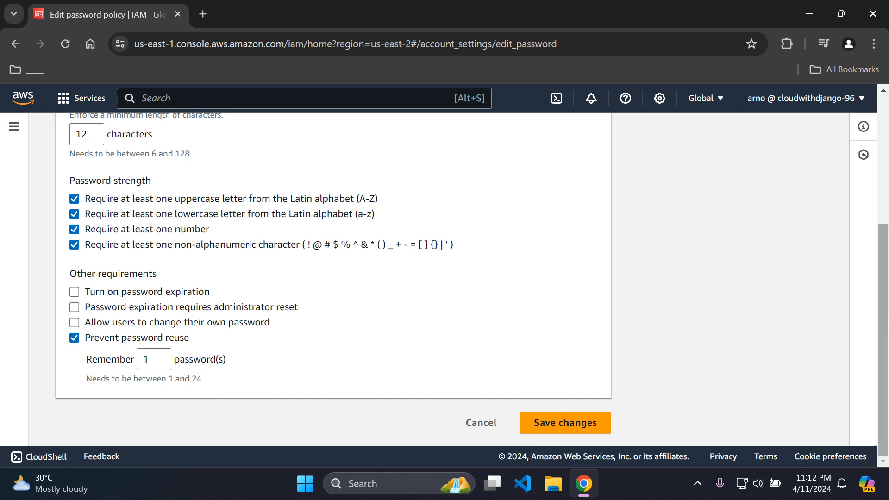
Save the password policy changes and confirm setting the custom policy
{"action": "scroll", "coordinate": [887, 245], "scroll_direction": "up", "scroll_amount": 3}
{"action": "scroll", "coordinate": [888, 246], "scroll_direction": "down", "scroll_amount": 3}
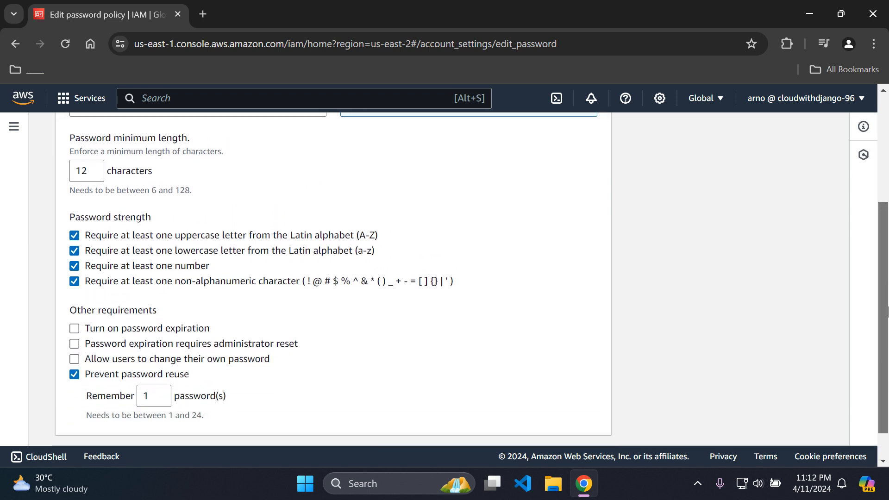
{"action": "left_click", "coordinate": [584, 436]}
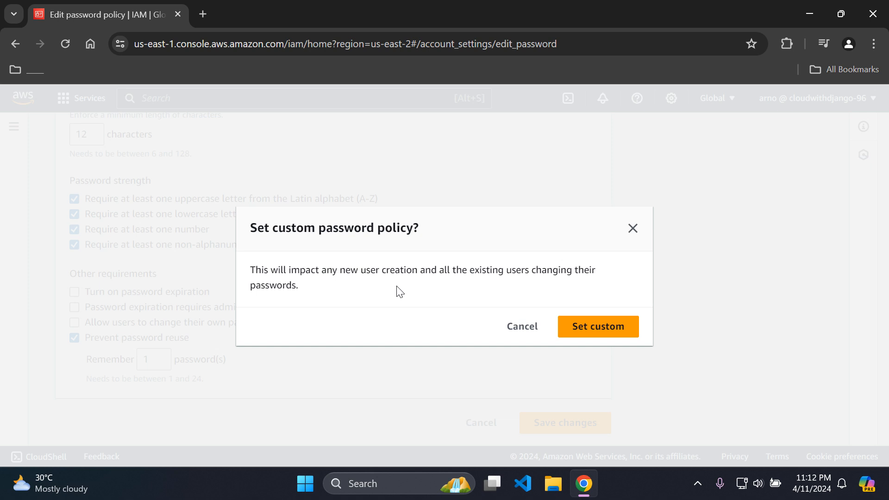
{"action": "left_click", "coordinate": [607, 327]}
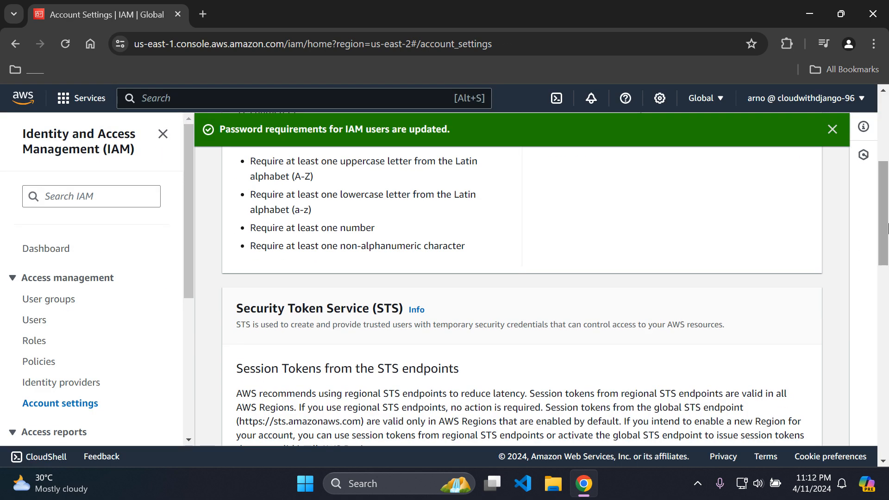
Review the saved custom password policy in the account settings, including its minimum length, expiration and reuse requirements
{"action": "left_click_drag", "start_coordinate": [888, 210], "coordinate": [888, 177]}
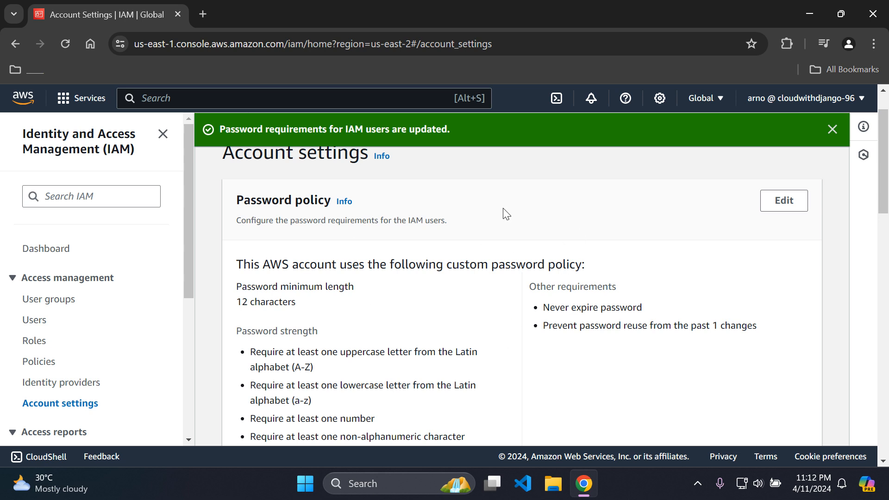
{"action": "left_click", "coordinate": [163, 134]}
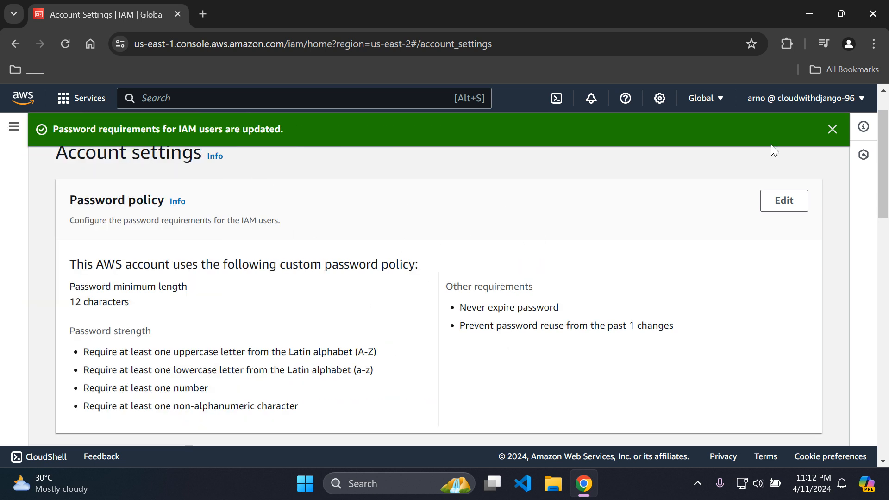
{"action": "left_click", "coordinate": [832, 131]}
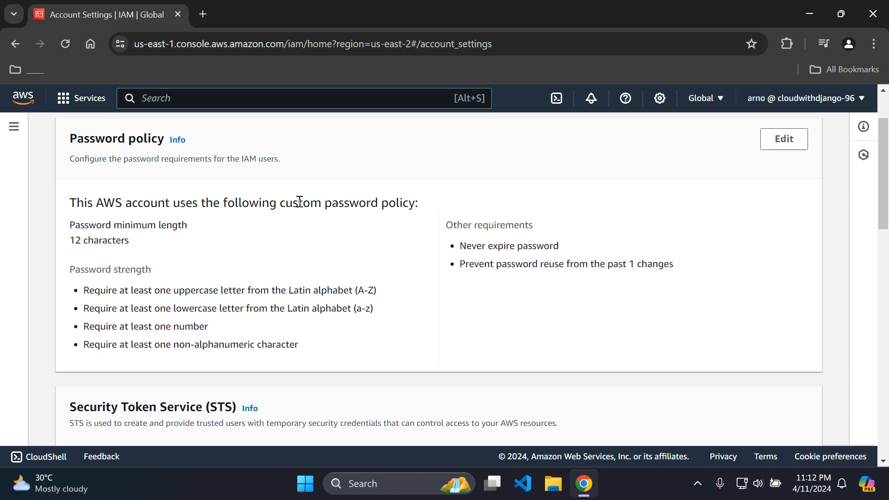
{"action": "left_click_drag", "start_coordinate": [282, 208], "coordinate": [419, 204]}
{"action": "left_click", "coordinate": [447, 192]}
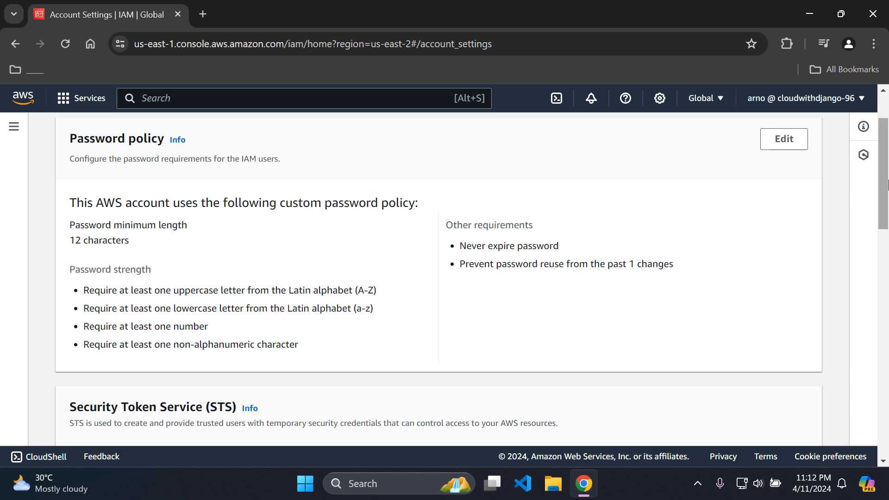
{"action": "scroll", "coordinate": [886, 171], "scroll_direction": "up", "scroll_amount": 1}
{"action": "scroll", "coordinate": [887, 171], "scroll_direction": "up", "scroll_amount": 1}
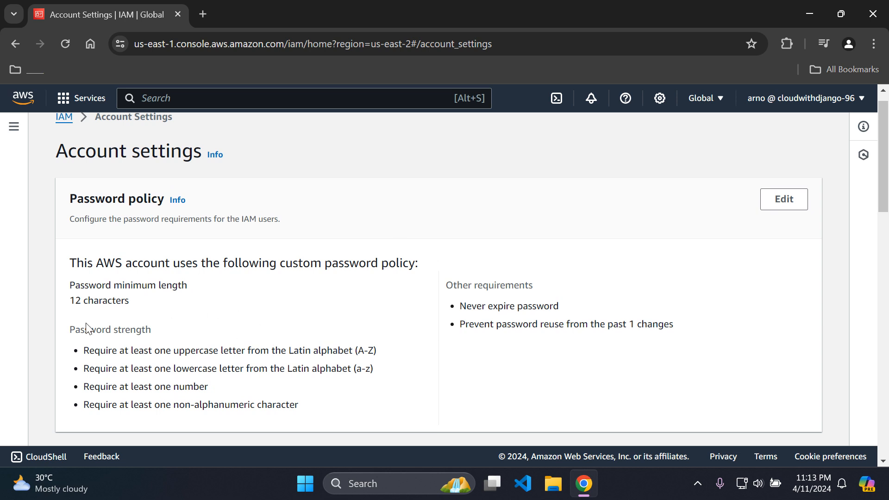
{"action": "left_click_drag", "start_coordinate": [139, 306], "coordinate": [69, 307]}
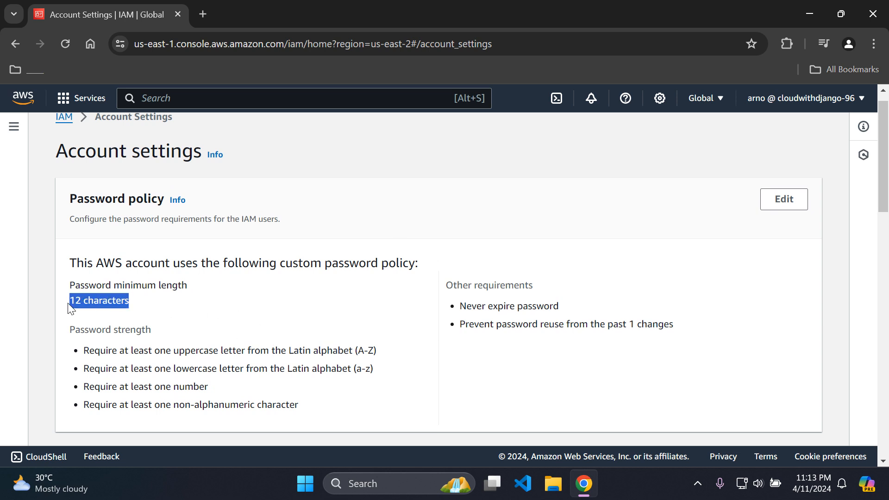
{"action": "left_click", "coordinate": [193, 309]}
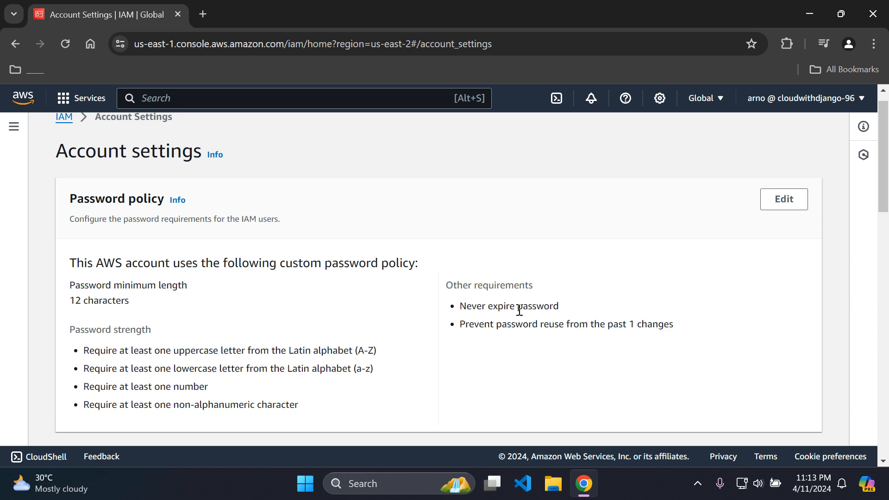
{"action": "left_click_drag", "start_coordinate": [455, 305], "coordinate": [588, 311]}
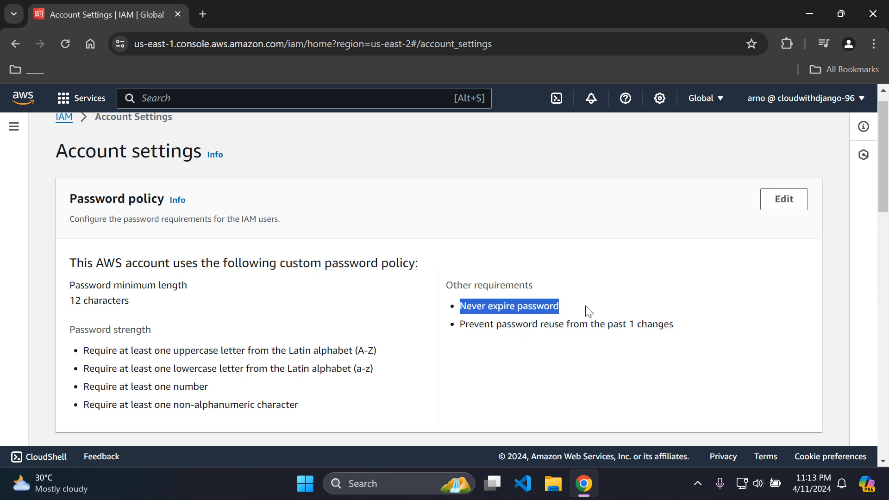
{"action": "left_click", "coordinate": [588, 312]}
{"action": "left_click_drag", "start_coordinate": [458, 324], "coordinate": [696, 327]}
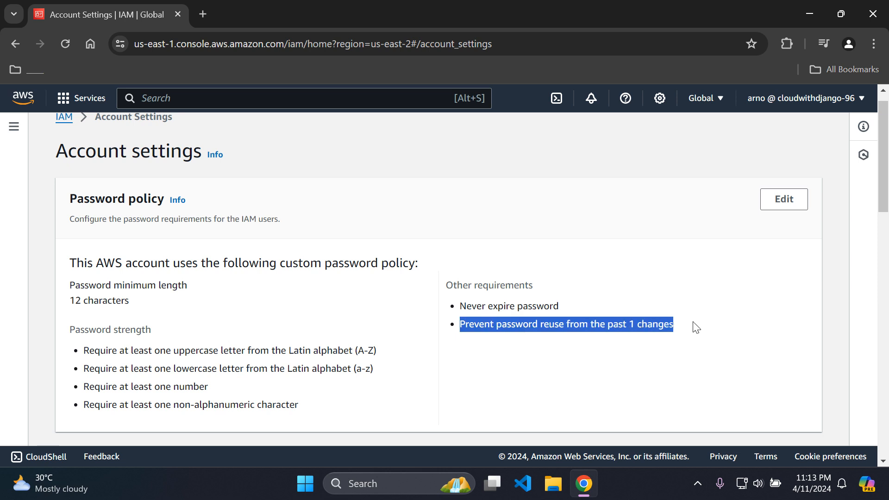
{"action": "left_click", "coordinate": [696, 327]}
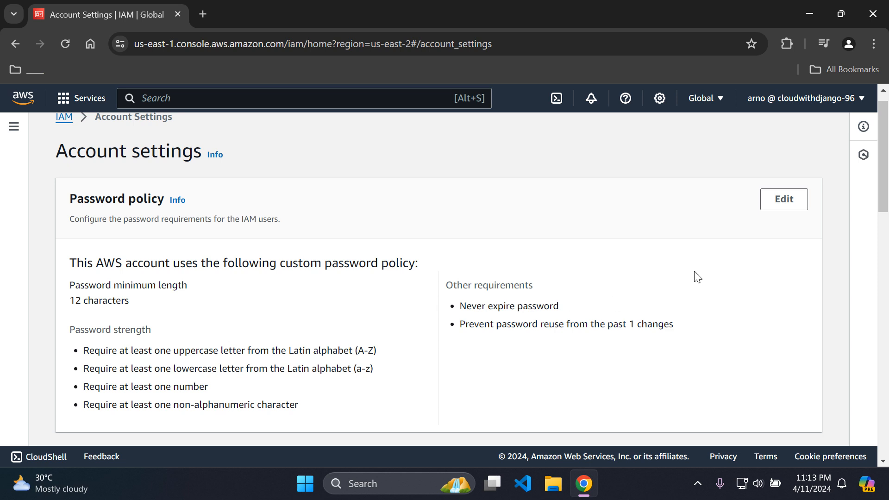
Set the password policy back to IAM default, save and confirm the change, and dismiss the notification
{"action": "left_click", "coordinate": [784, 199]}
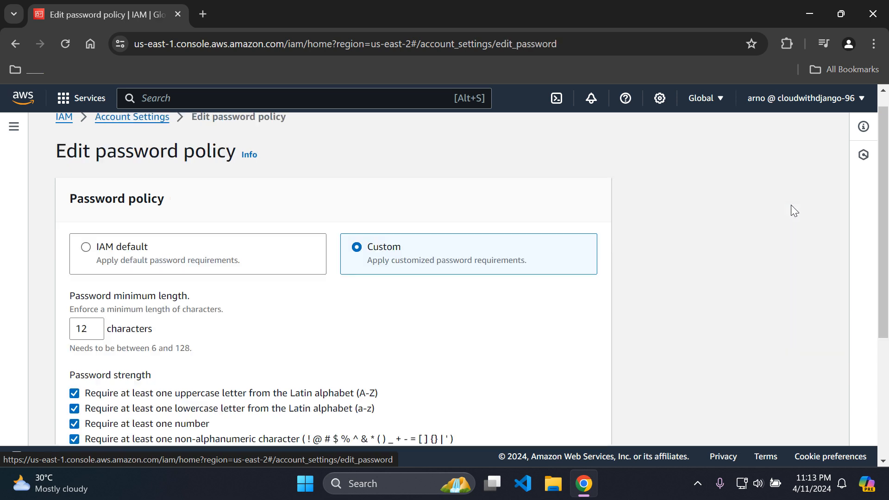
{"action": "left_click", "coordinate": [87, 247]}
{"action": "left_click_drag", "start_coordinate": [888, 190], "coordinate": [876, 298]}
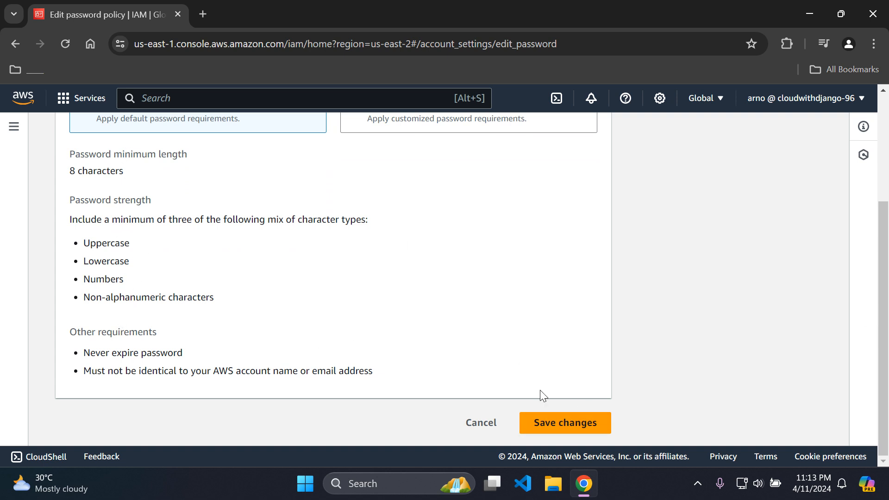
{"action": "left_click", "coordinate": [589, 423]}
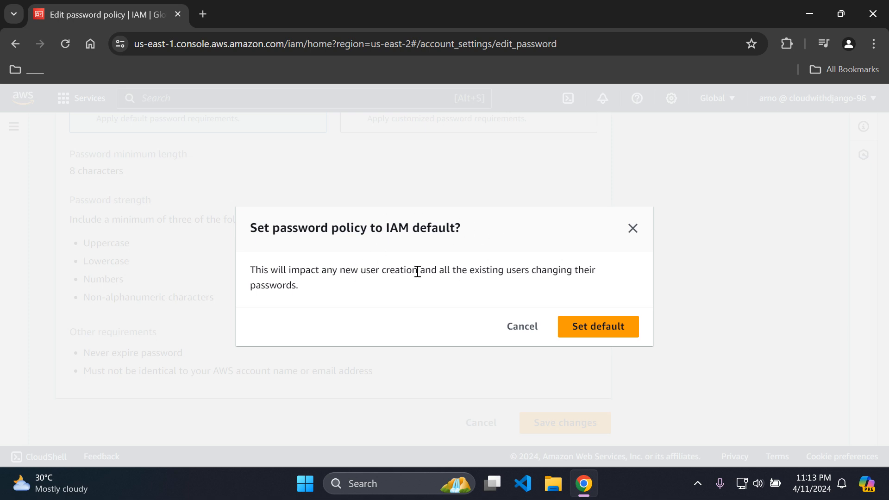
{"action": "left_click", "coordinate": [613, 326]}
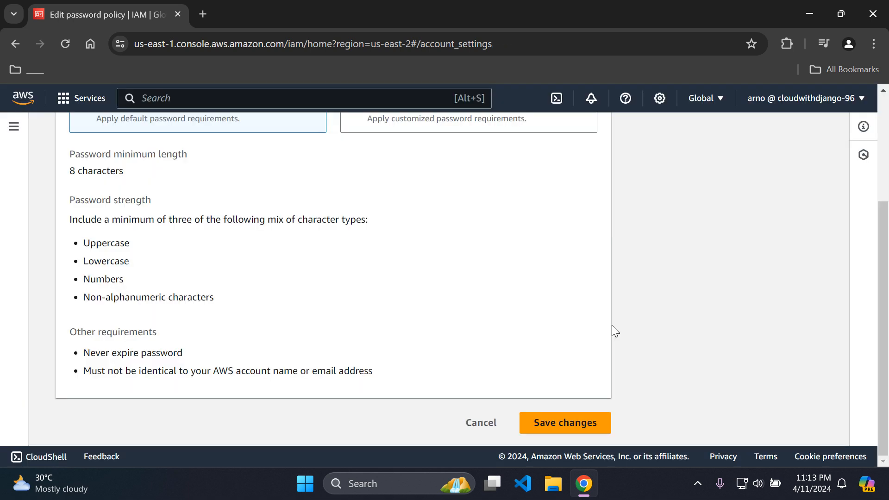
{"action": "left_click_drag", "start_coordinate": [888, 210], "coordinate": [884, 155]}
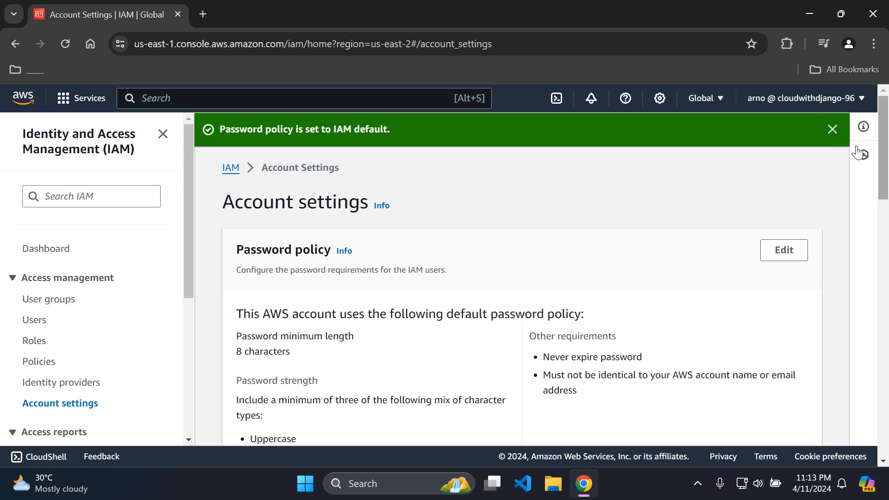
{"action": "left_click", "coordinate": [832, 130]}
{"action": "scroll", "coordinate": [573, 165], "scroll_direction": "up", "scroll_amount": 1}
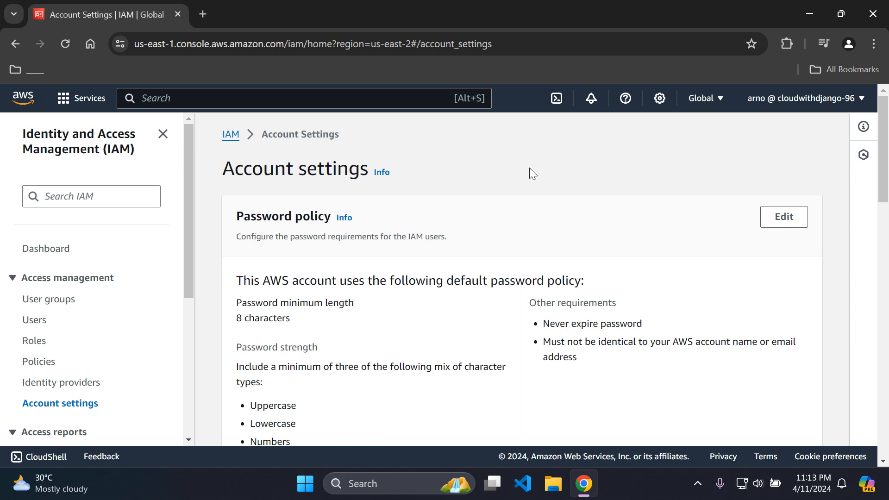